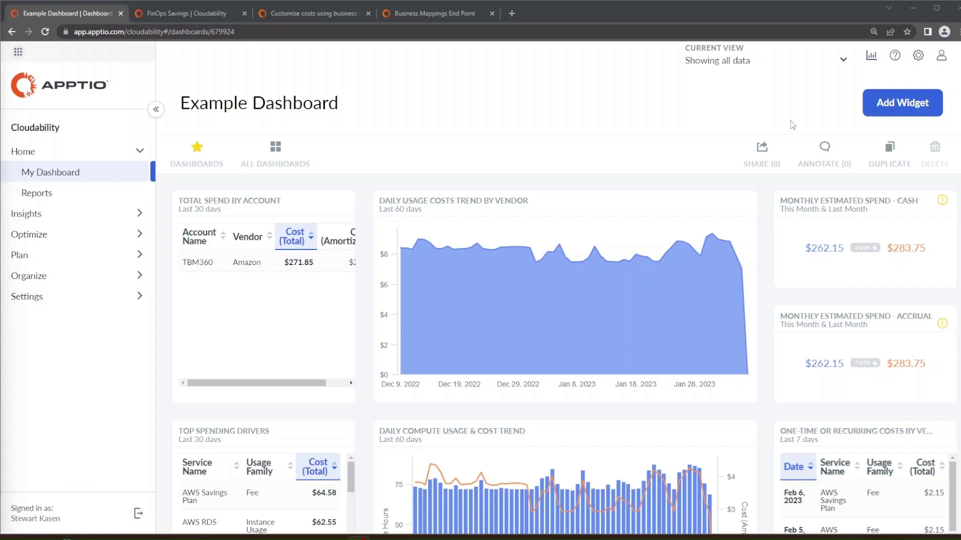
Step: Add a new dashboard widget named 'Usage Hours Comparison'
left_click(884, 105)
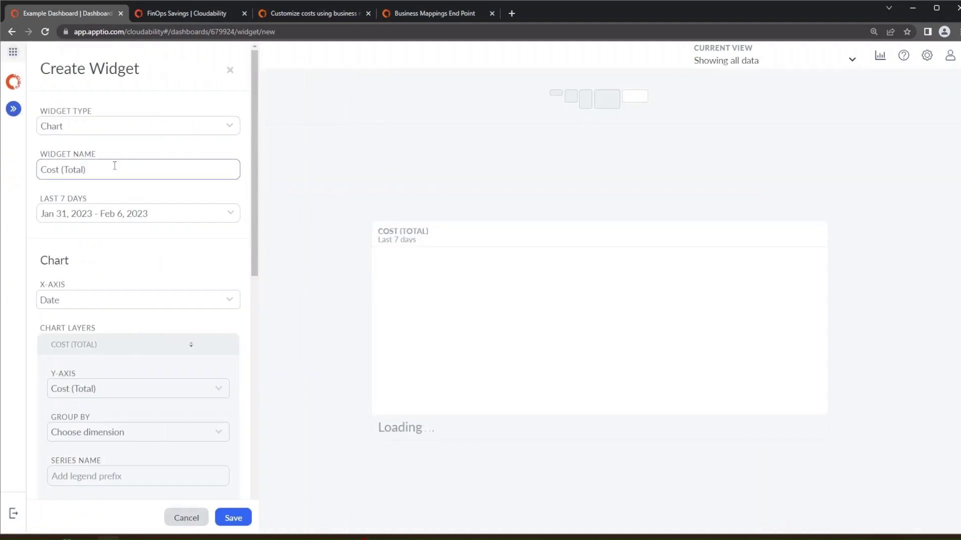
triple_click(115, 166)
type("Us")
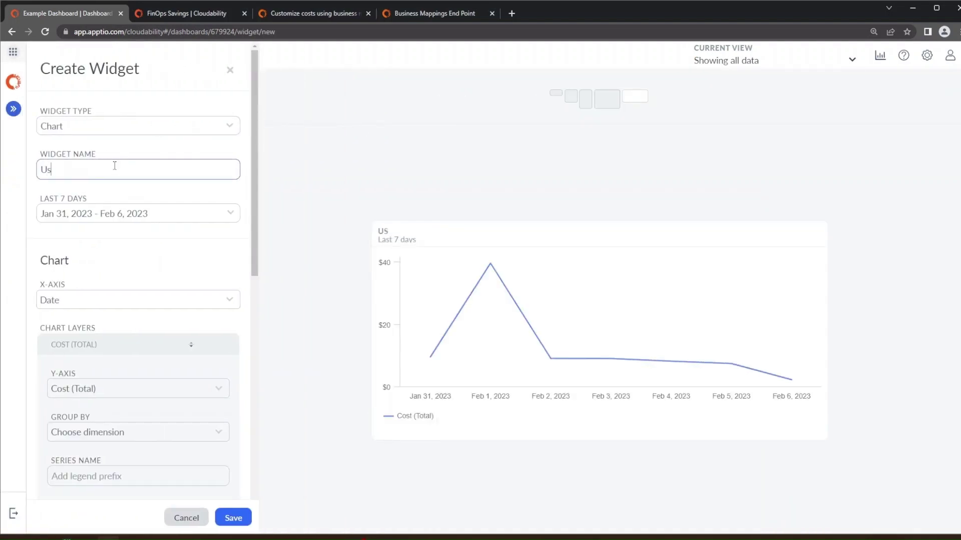
type("age Hours Comparison")
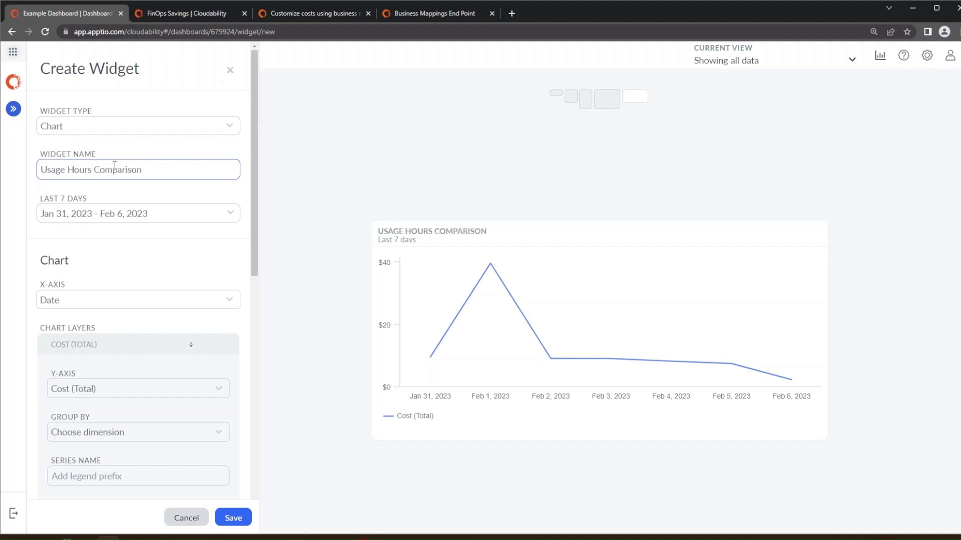
Step: Set the widget's date range to Jan 1 – Jan 31, 2023
left_click(129, 212)
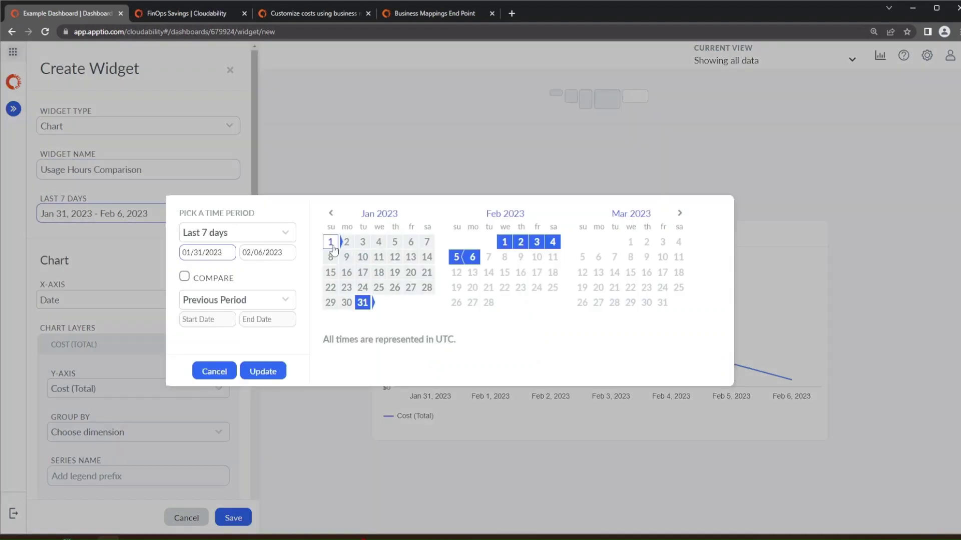
left_click(331, 242)
left_click(362, 303)
left_click(263, 371)
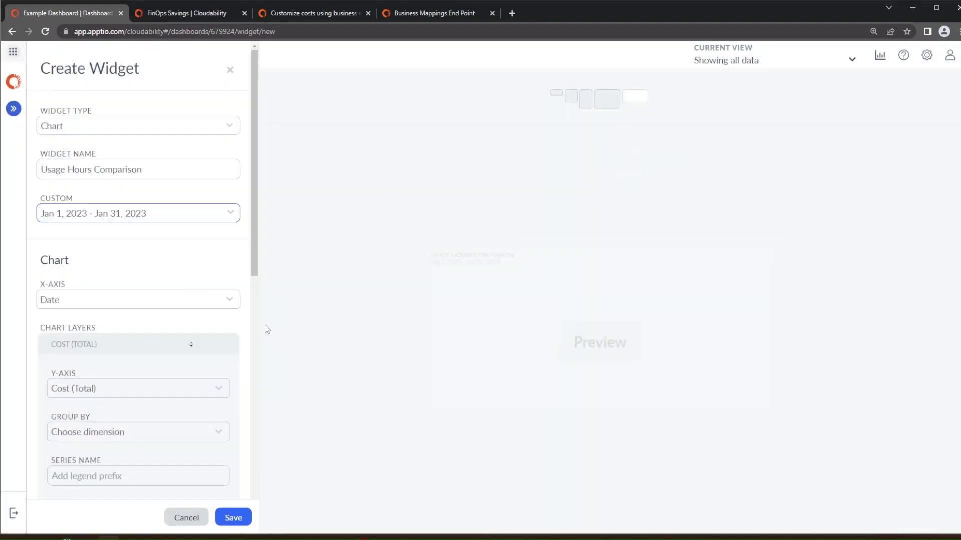
Step: Plot Usage Hours on the Y-axis, grouped by Lease Type
scroll(161, 266, "down", 2)
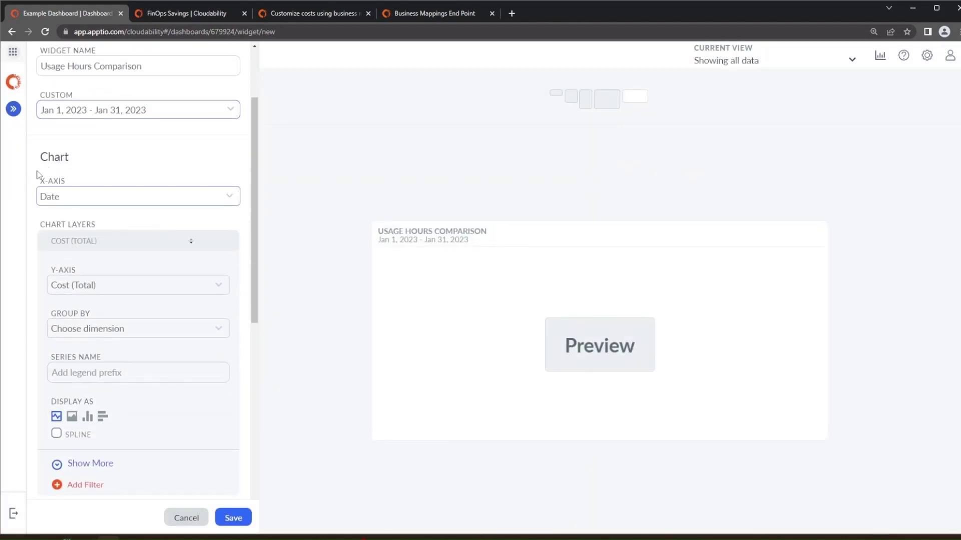
scroll(79, 222, "down", 2)
scroll(79, 223, "down", 1)
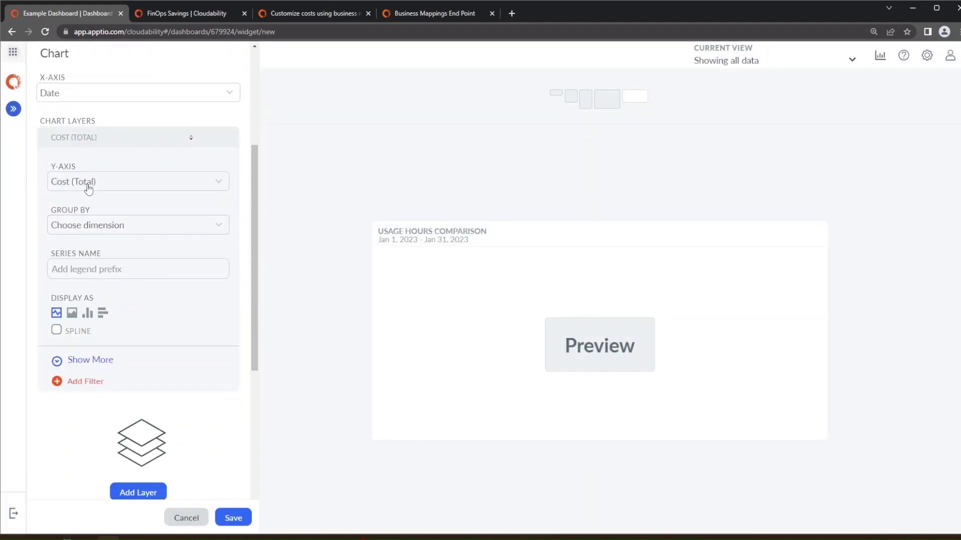
left_click(89, 185)
type("usage")
left_click(94, 264)
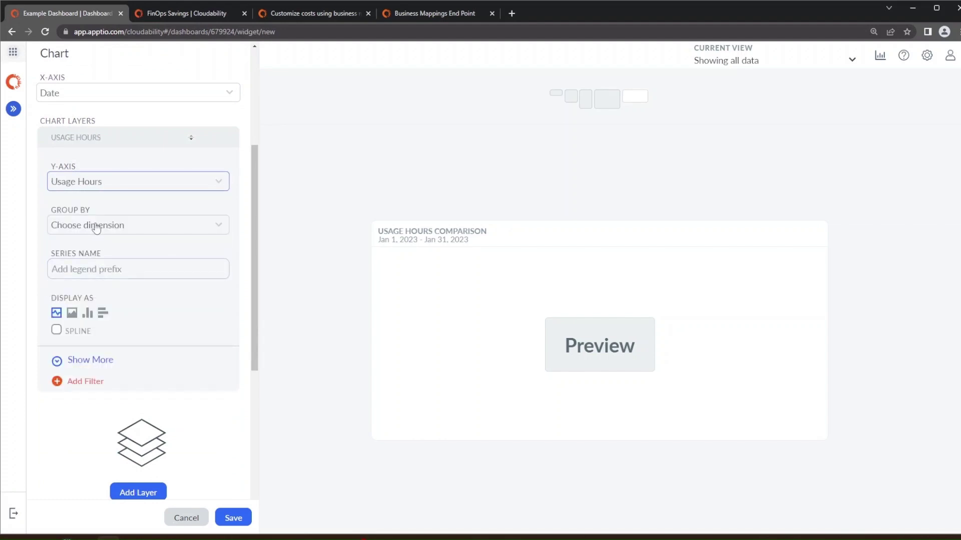
left_click(97, 226)
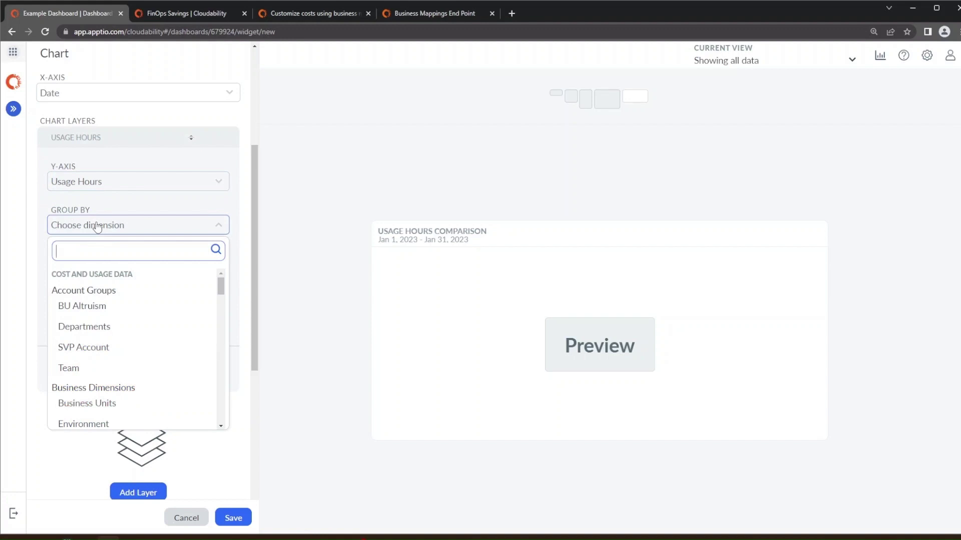
type("lease")
left_click(97, 305)
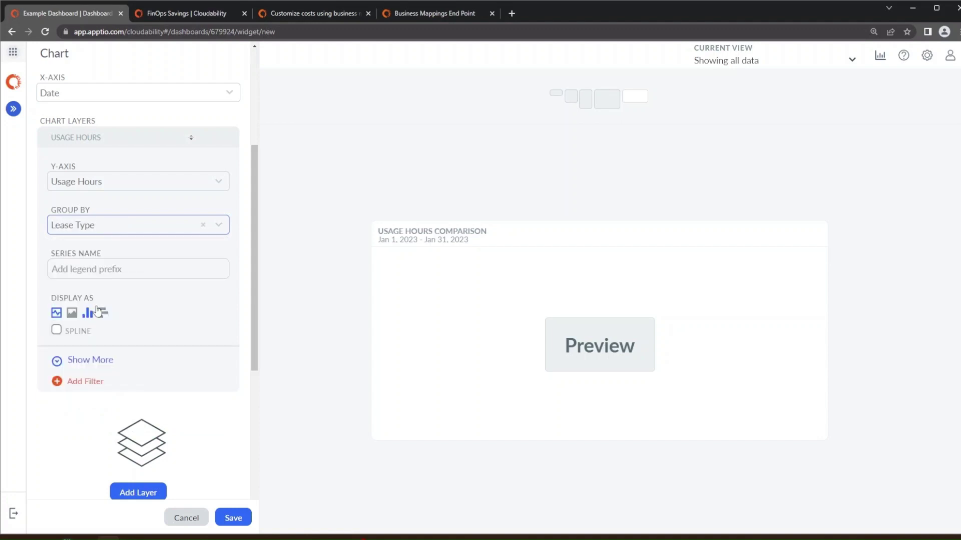
Step: Display the chart as vertical bars stacked by percentage
left_click(88, 312)
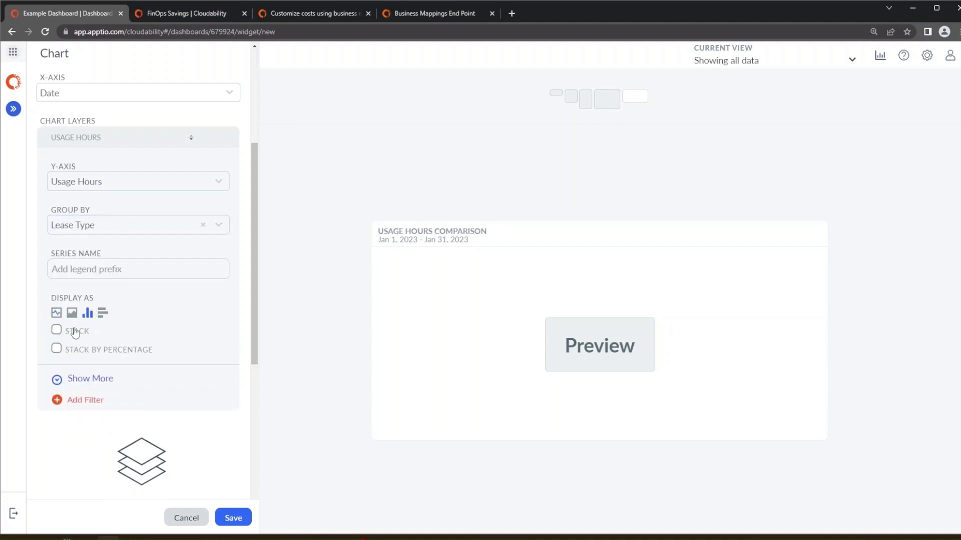
left_click(85, 352)
scroll(200, 309, "up", 3)
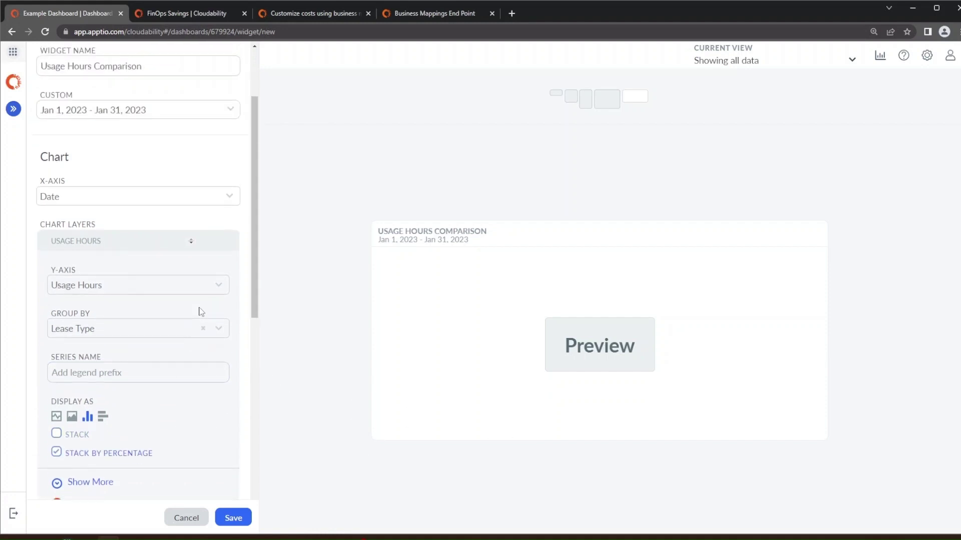
Step: Preview the chart of daily On-Demand versus Savings Plan usage hours stacked to 100%
left_click(610, 362)
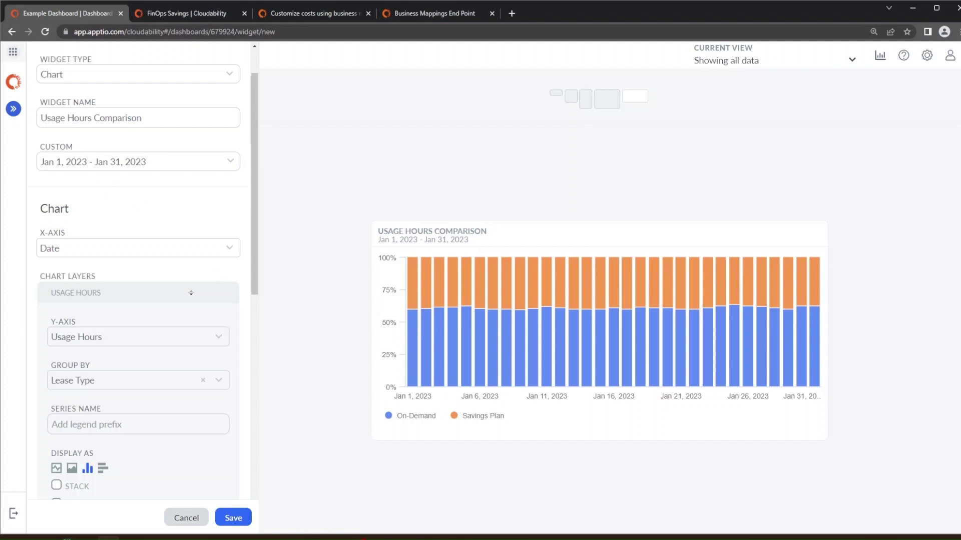
scroll(138, 270, "up", 1)
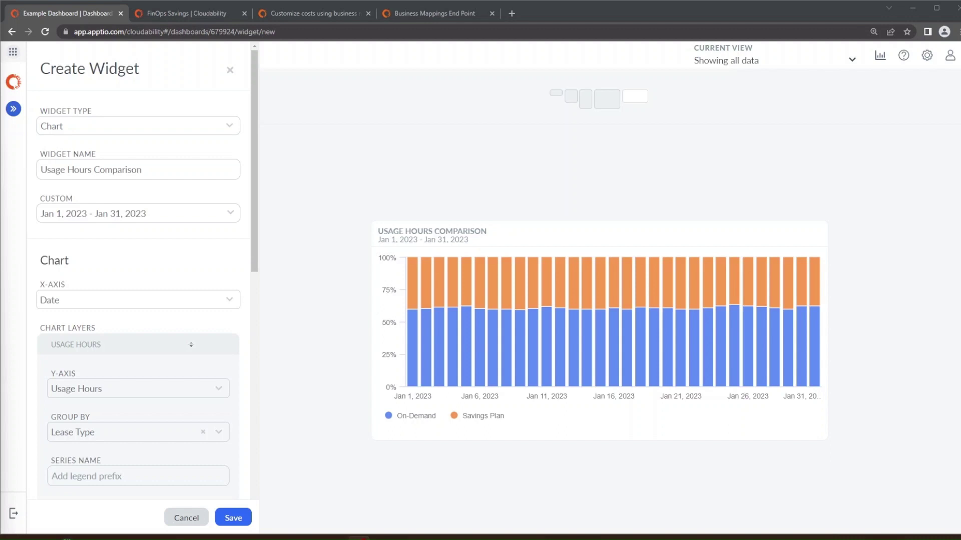
scroll(112, 315, "down", 6)
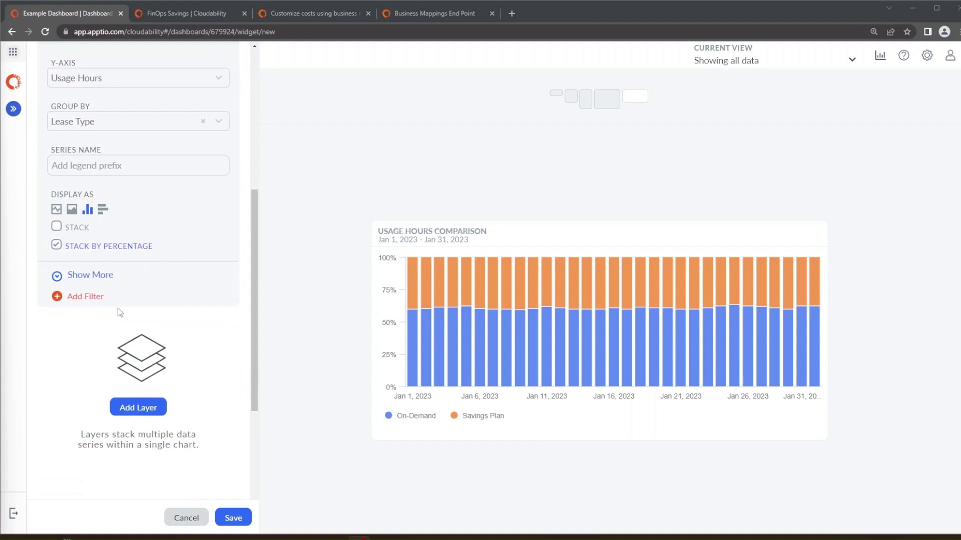
Step: Add a filter so the chart only includes Service Name equals AWS EC2
left_click(92, 298)
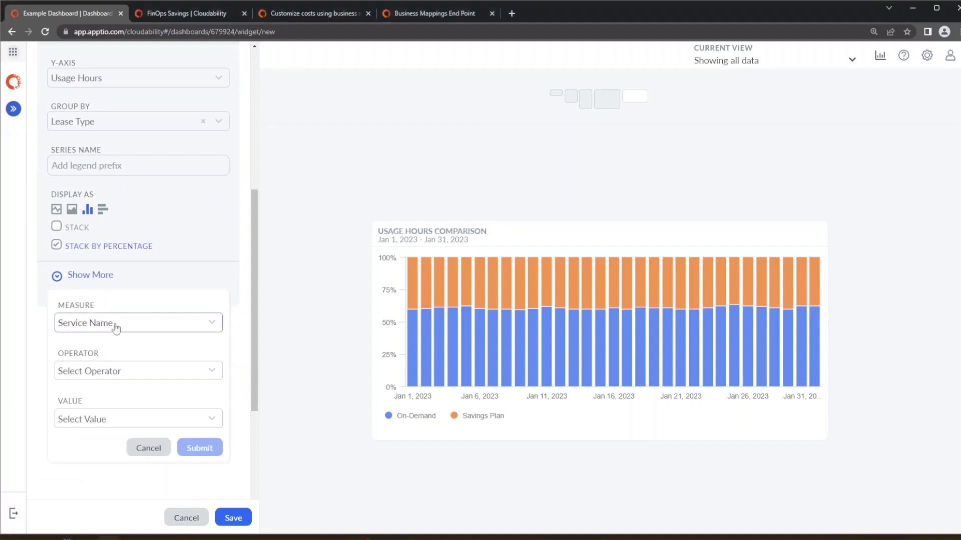
left_click(127, 325)
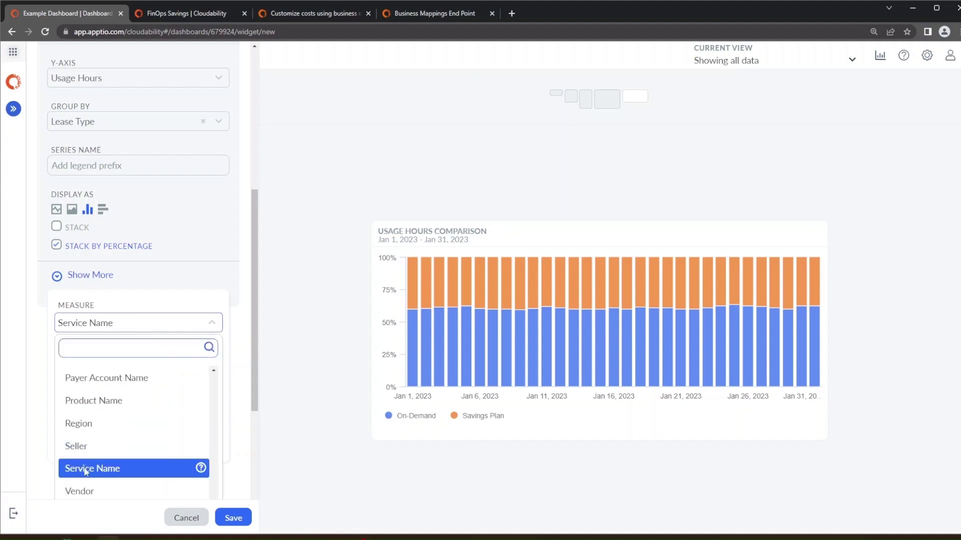
left_click(206, 473)
left_click(149, 448)
left_click(100, 302)
left_click(96, 370)
left_click(88, 395)
left_click(93, 419)
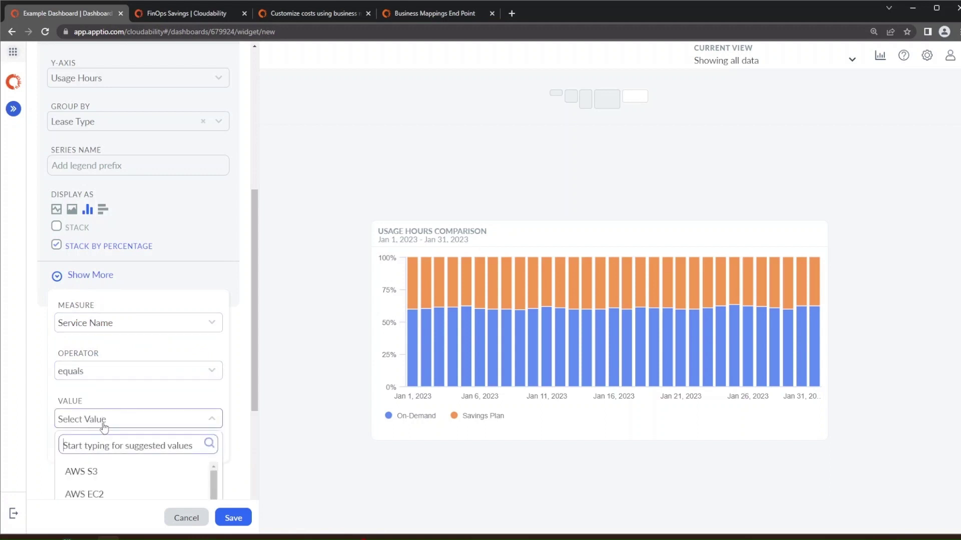
left_click(96, 493)
left_click(196, 448)
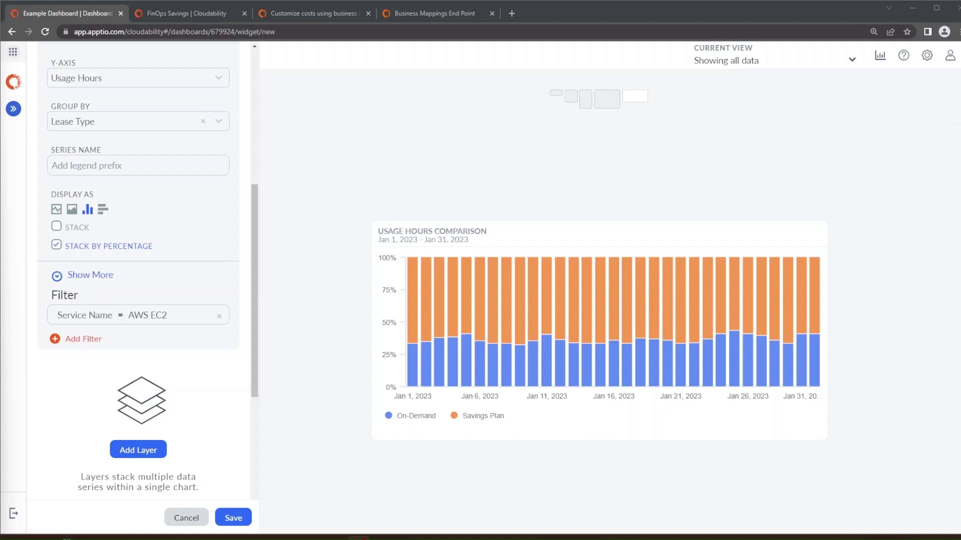
left_click(72, 210)
left_click(89, 248)
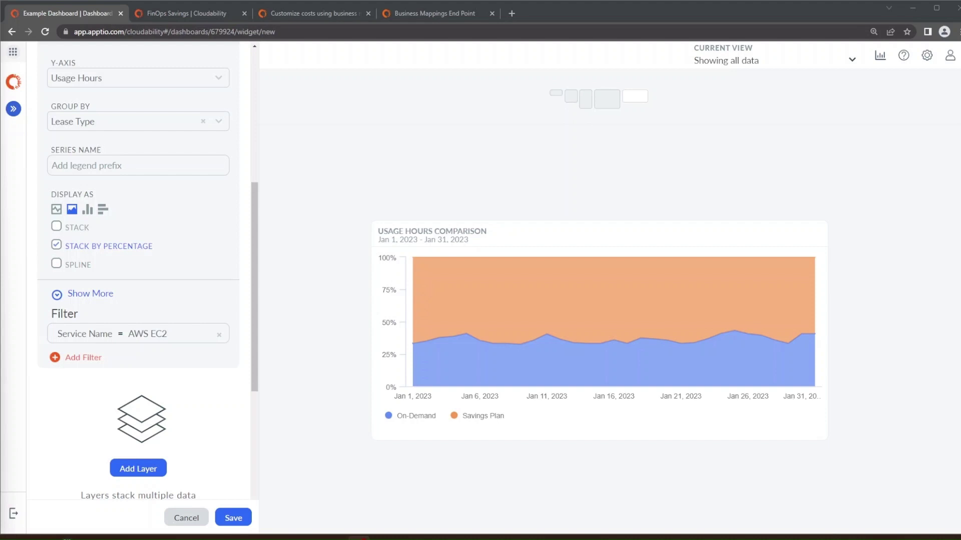
Step: Switch to the FinOps Savings report, showing $88.90 list versus $84.49 amortized cost
left_click(159, 13)
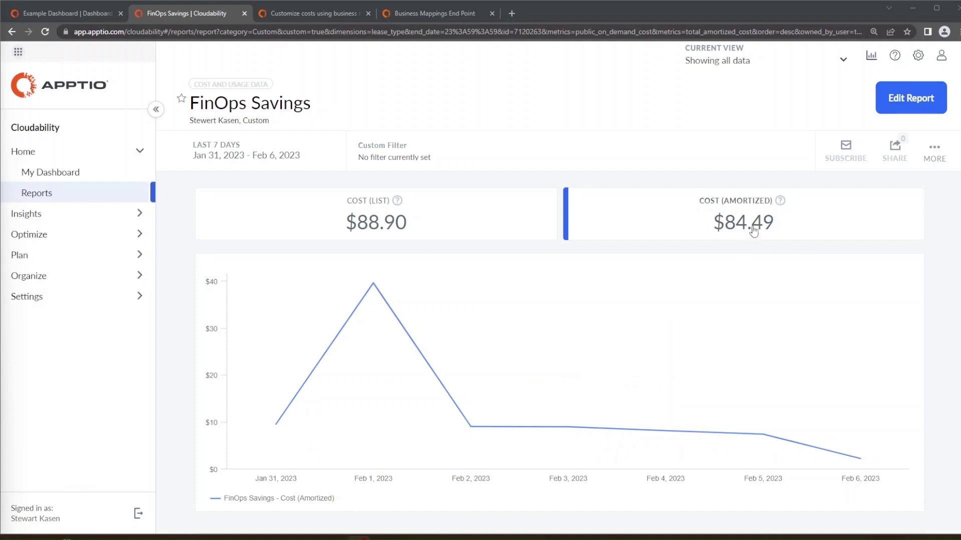
scroll(754, 231, "down", 4)
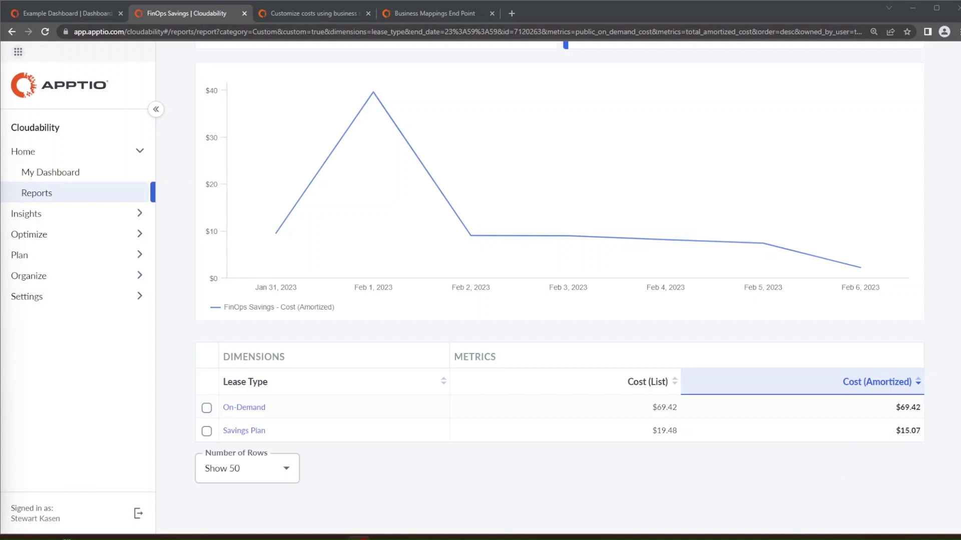
scroll(514, 415, "up", 4)
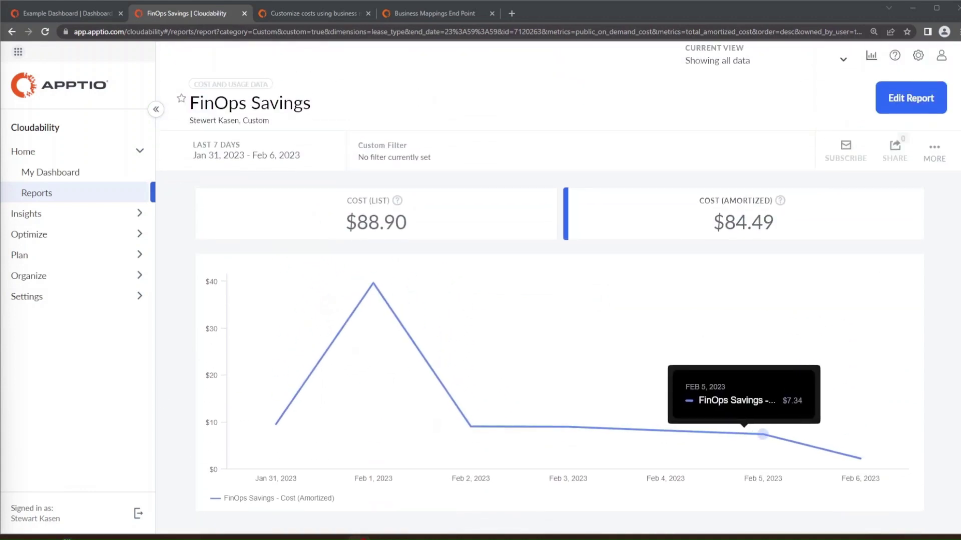
Step: In Calculator, compute 88.90 − 84.49 to get the 4.41 savings
key("XF86Calculator")
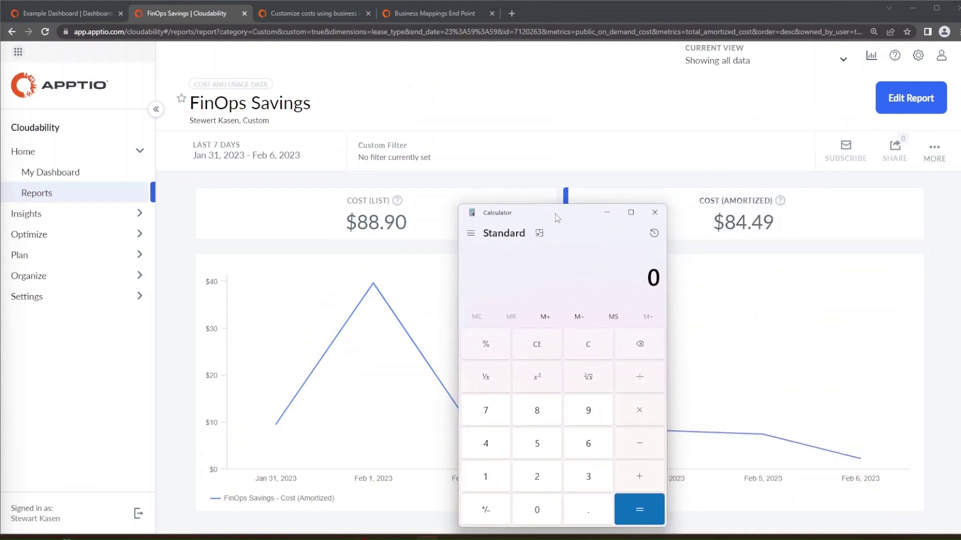
type("88.90")
type("-84.48")
key("BackSpace")
type("9")
key("Return")
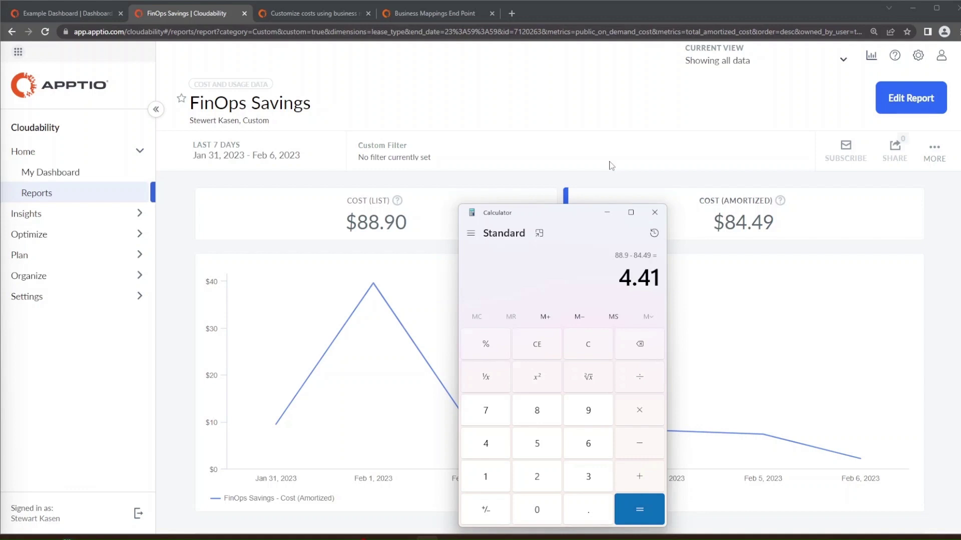
left_click(929, 166)
Step: Close Calculator and open the Help Center article 'Customize costs using business metrics'
left_click(654, 213)
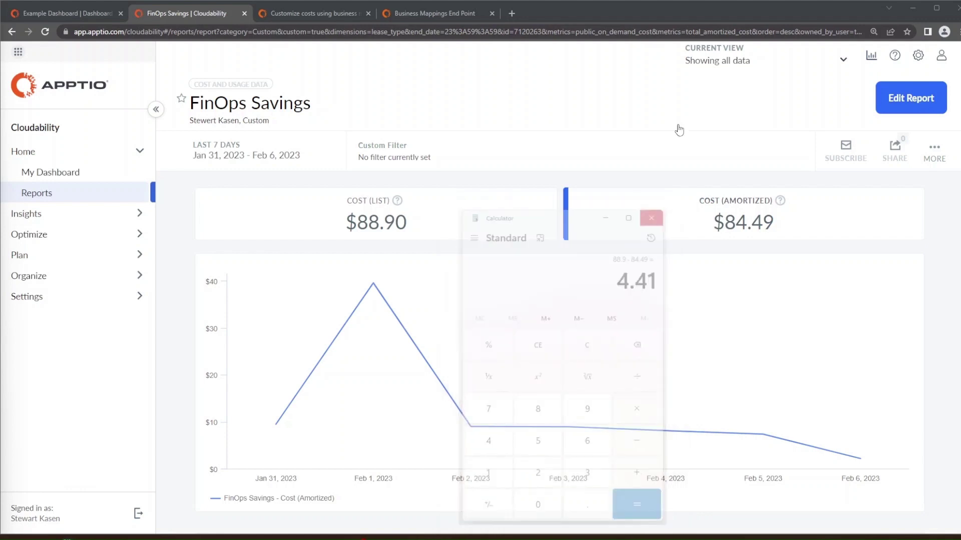
left_click(894, 57)
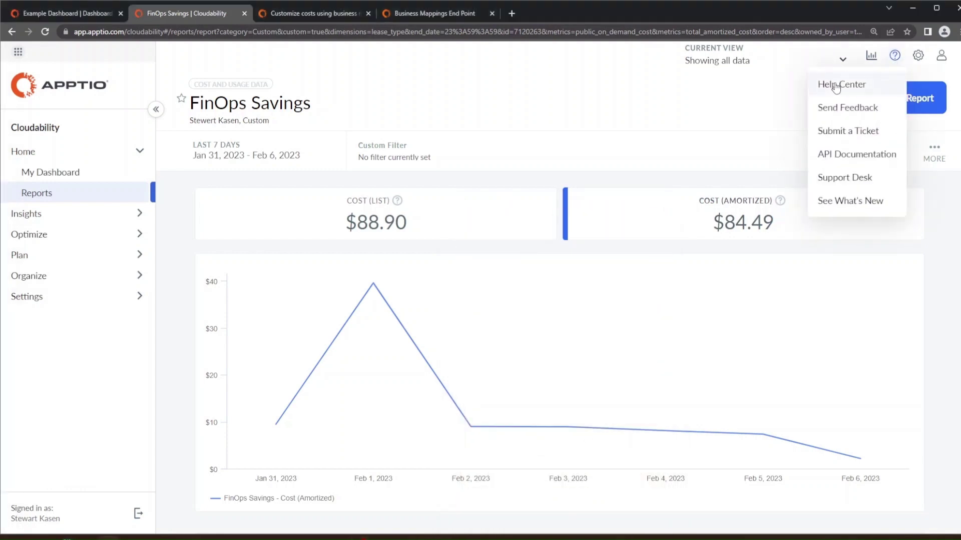
left_click(296, 14)
left_click_drag(278, 214, 229, 214)
left_click(499, 215)
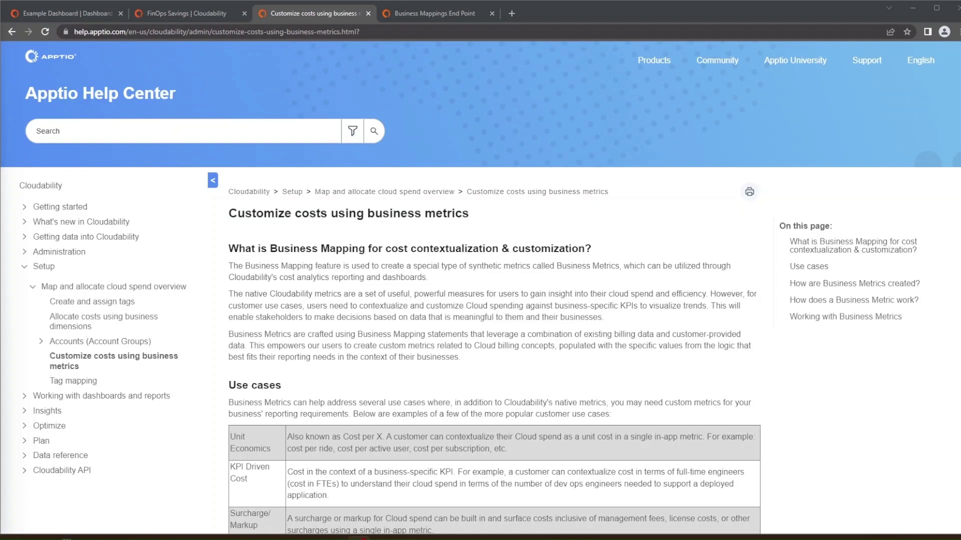
Step: Browse the FinOps Savings report's addable metrics, then bring up the Postman business-mappings request
left_click(205, 15)
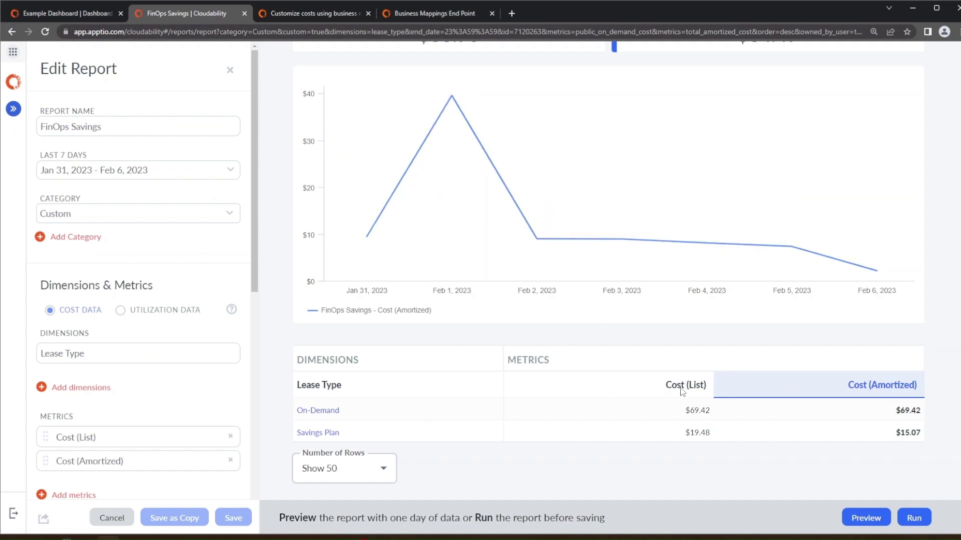
mouse_move(560, 370)
scroll(193, 377, "down", 2)
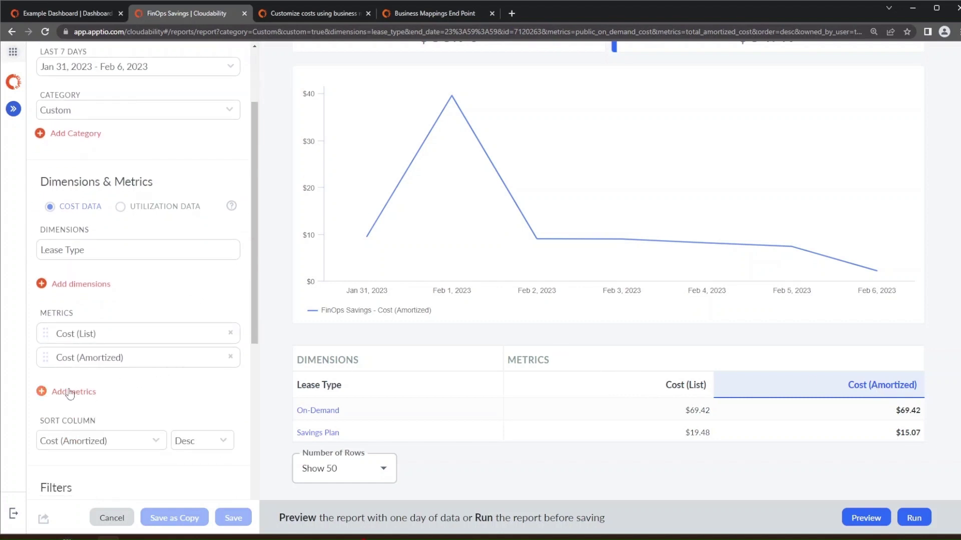
left_click(72, 393)
scroll(140, 347, "down", 2)
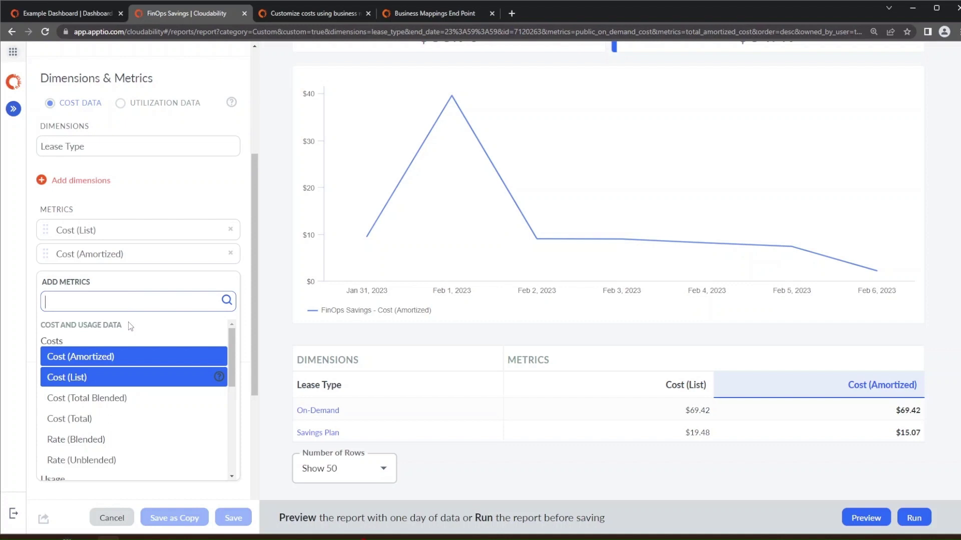
left_click(249, 533)
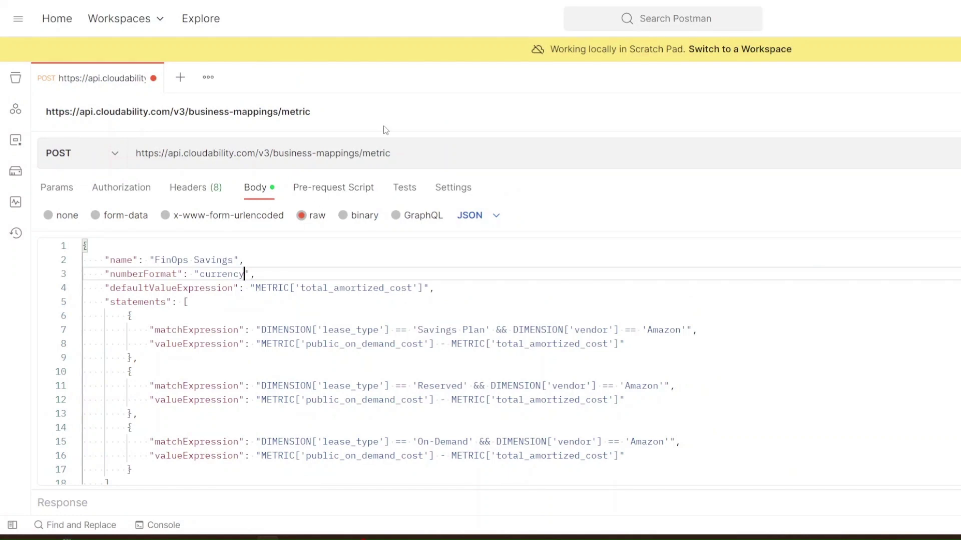
left_click_drag(391, 153, 134, 153)
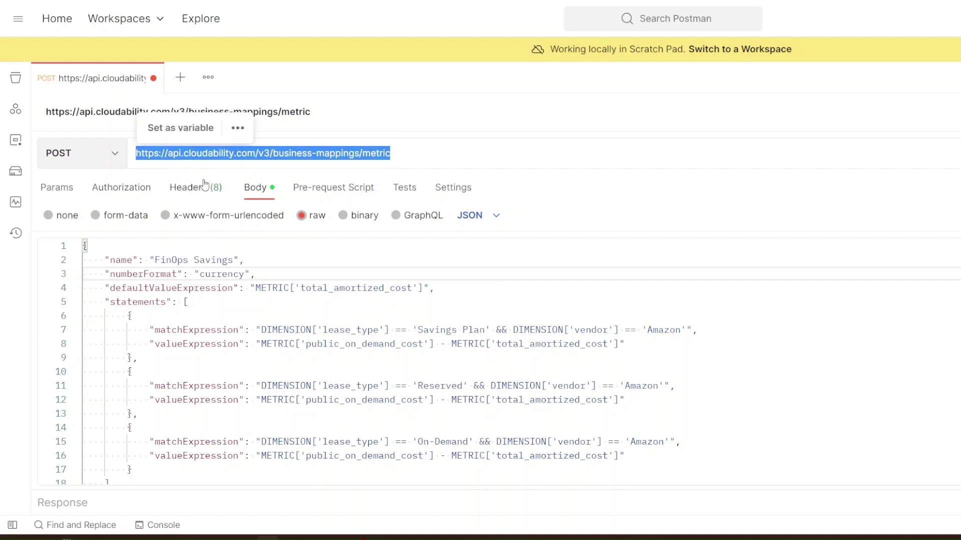
left_click(160, 268)
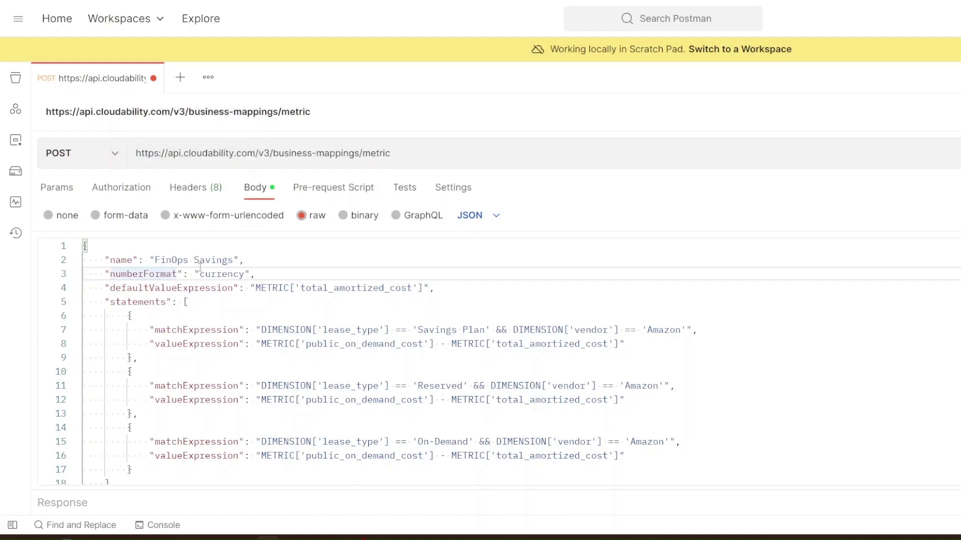
left_click(216, 273)
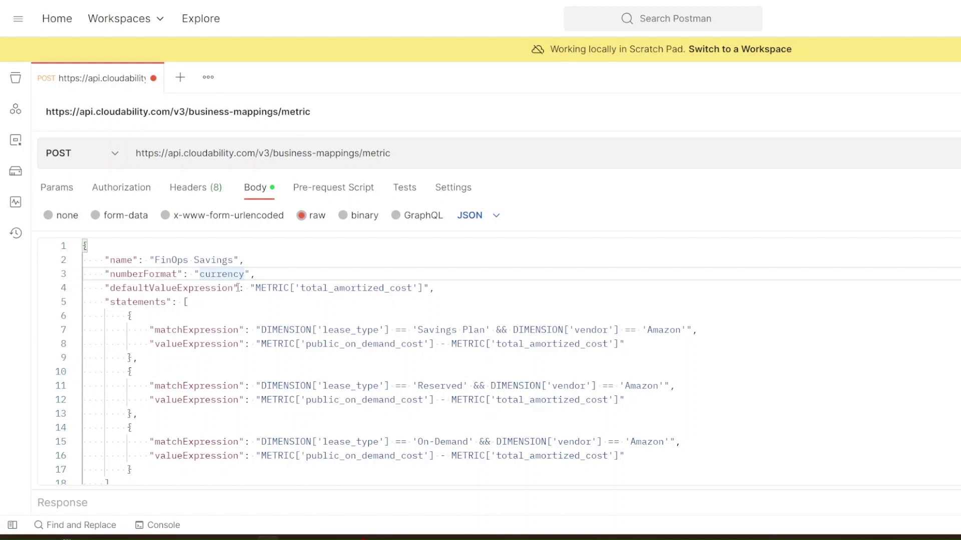
left_click(300, 287)
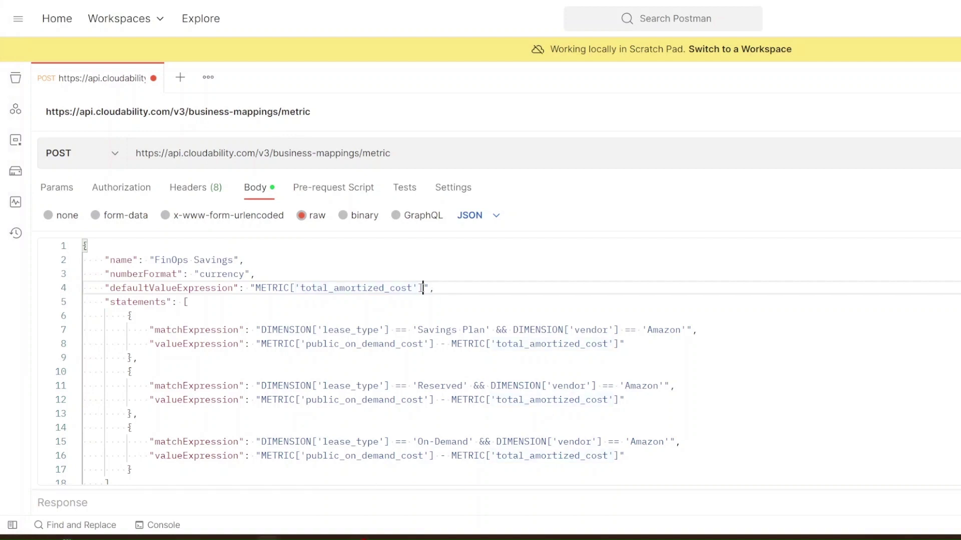
Step: Replace METRIC['total_amortized_cost'] with "0" as defaultValueExpression, keeping the trailing comma
left_click_drag(423, 288, 255, 288)
type("0")
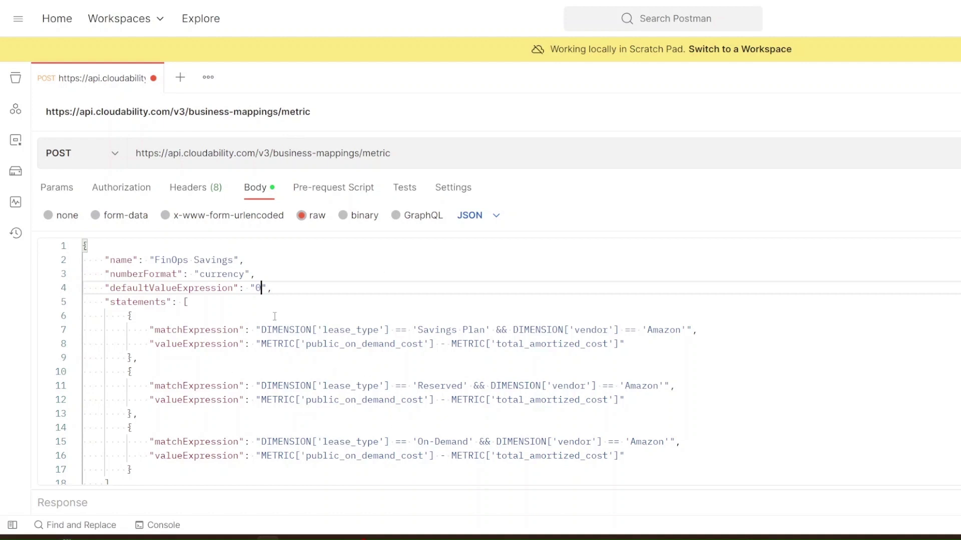
left_click(268, 290)
type(",")
left_click(259, 292)
scroll(238, 290, "down", 1)
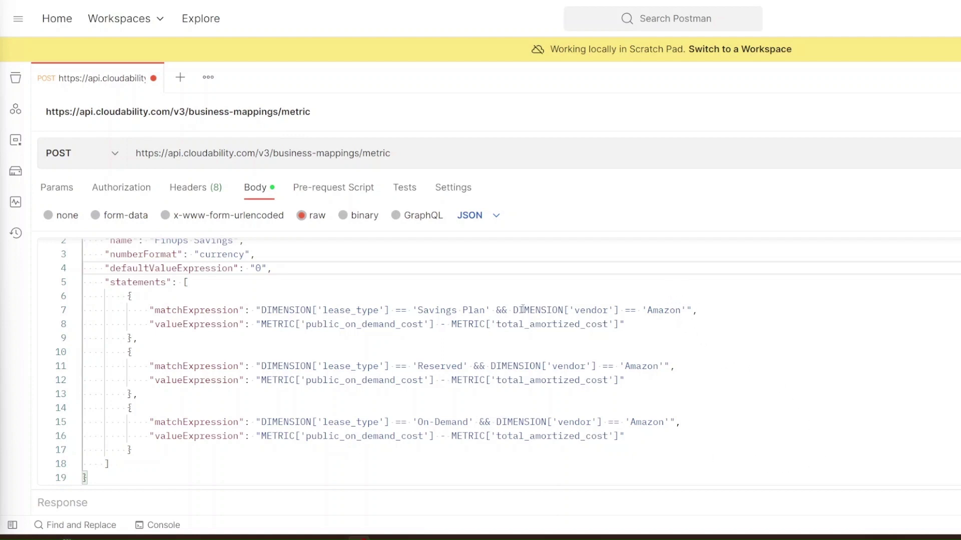
left_click_drag(513, 310, 686, 310)
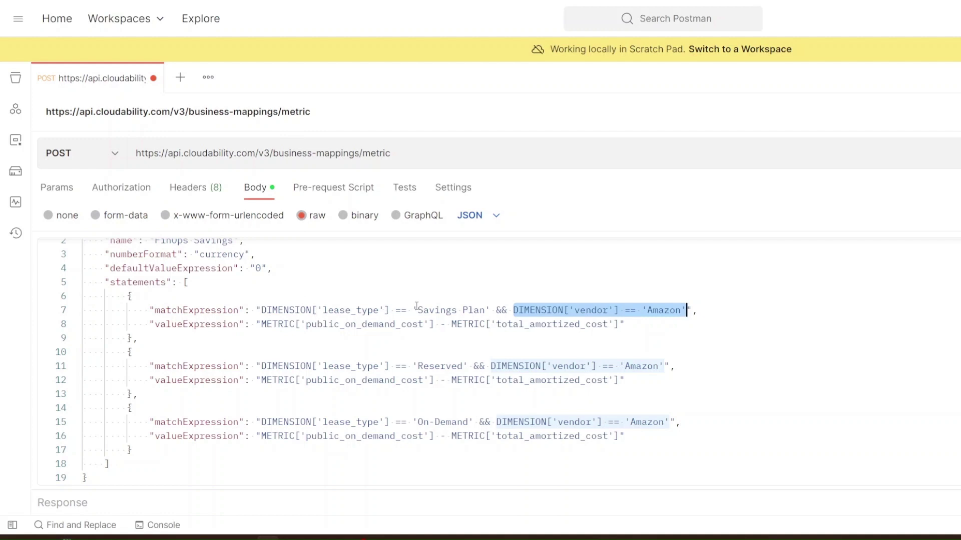
left_click_drag(414, 311, 491, 310)
left_click_drag(412, 366, 463, 366)
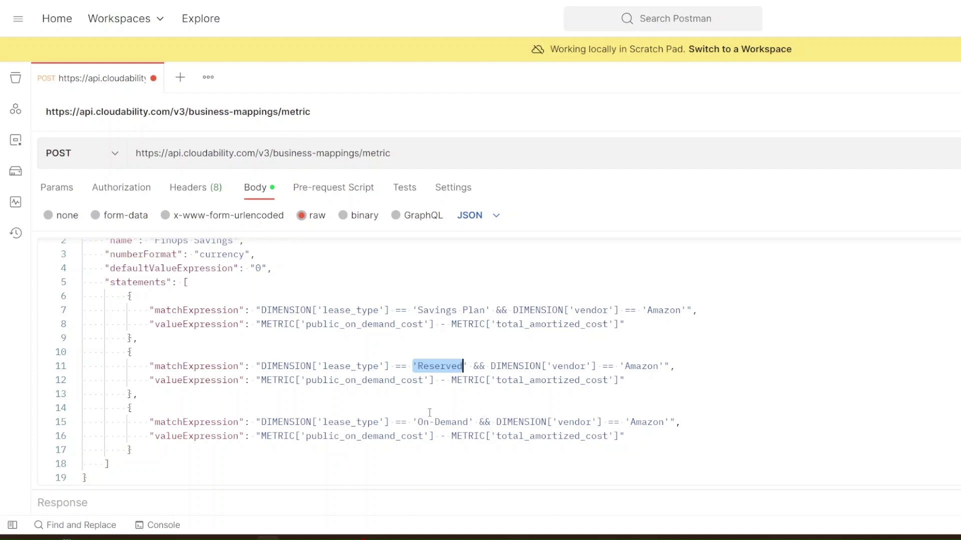
left_click_drag(417, 421, 469, 421)
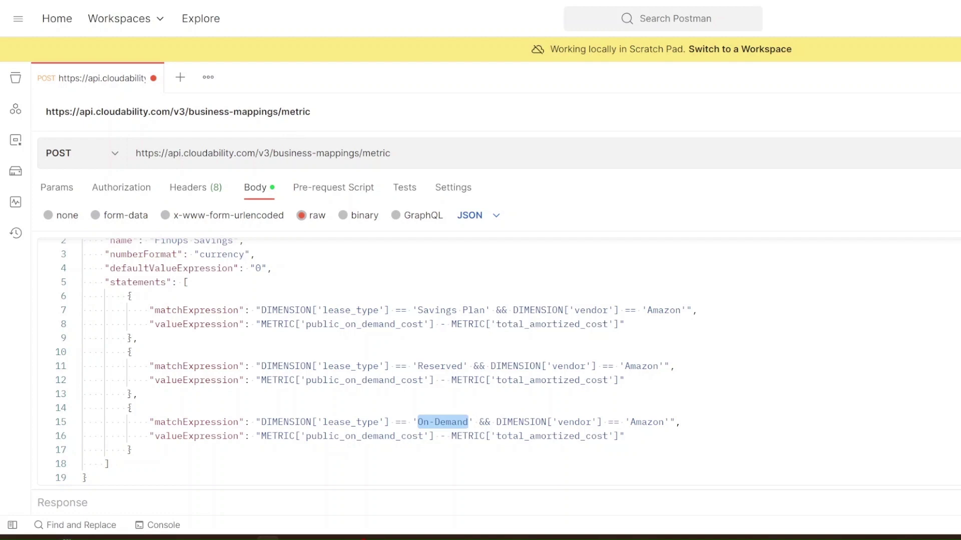
left_click_drag(134, 450, 73, 408)
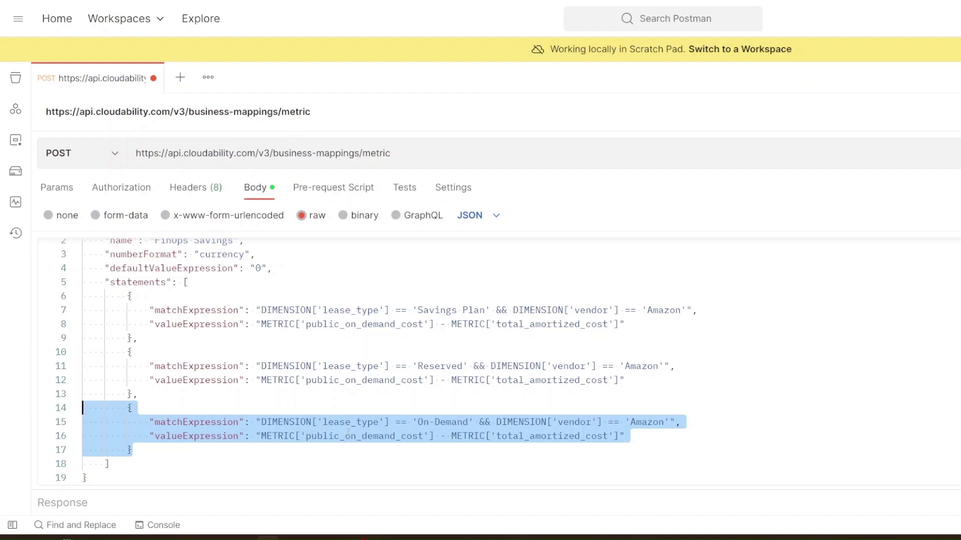
double_click(258, 268)
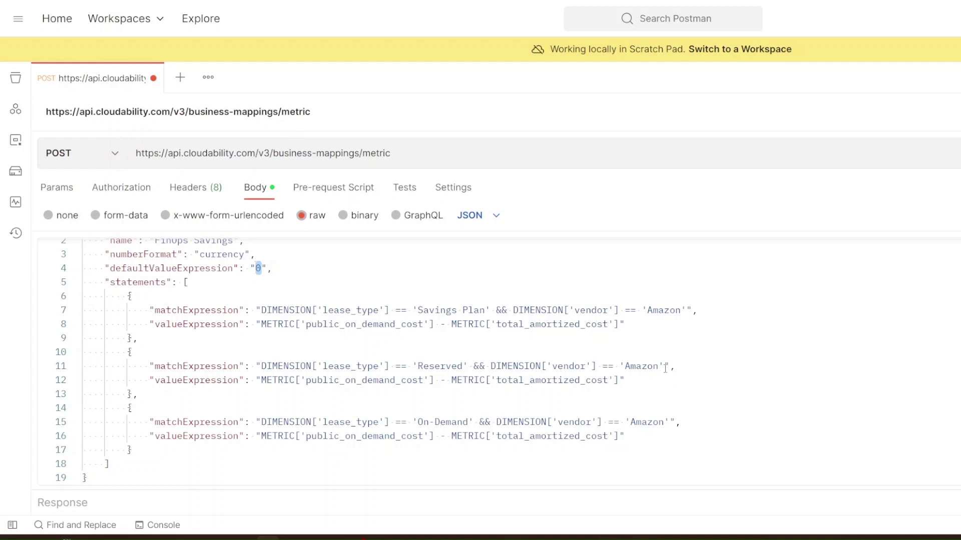
left_click_drag(625, 380, 83, 296)
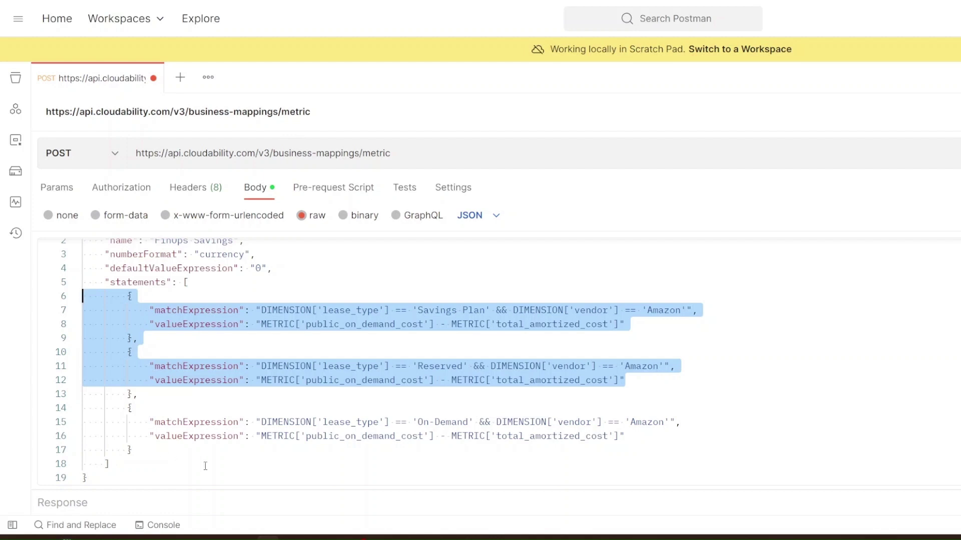
left_click_drag(221, 451, 83, 408)
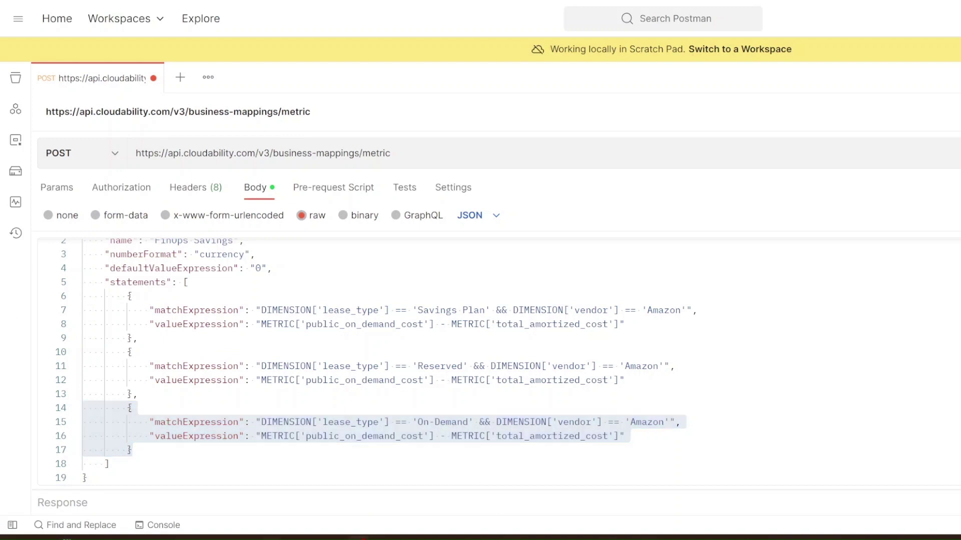
left_click(88, 478)
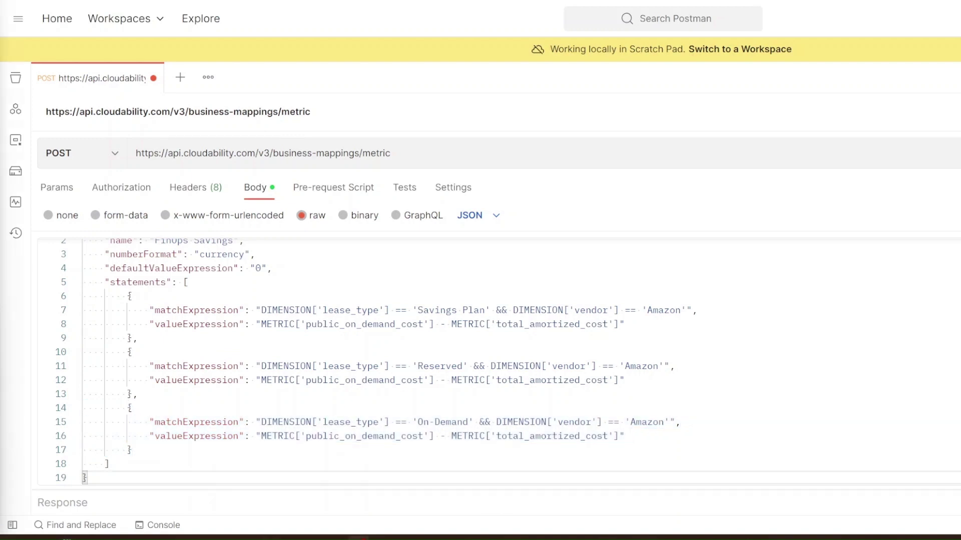
scroll(202, 322, "up", 1)
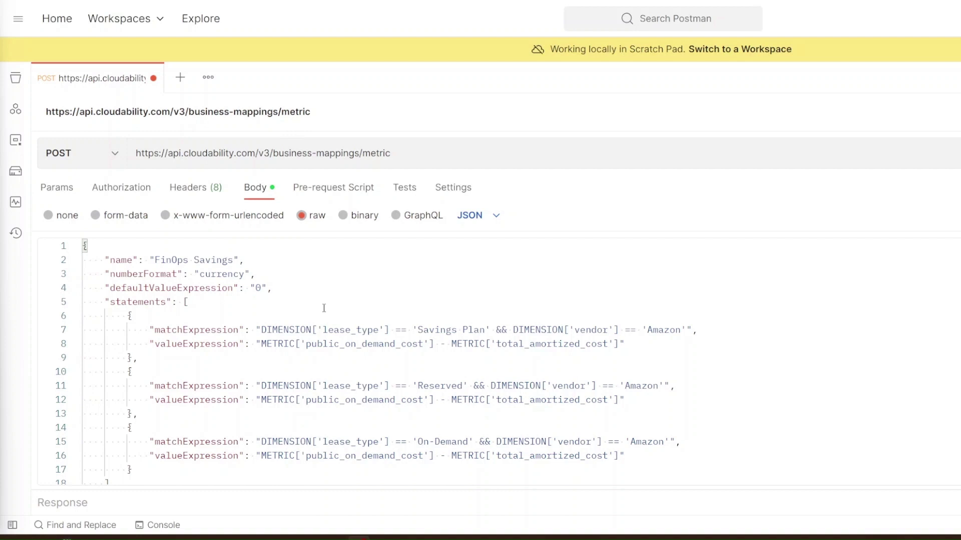
mouse_move(109, 538)
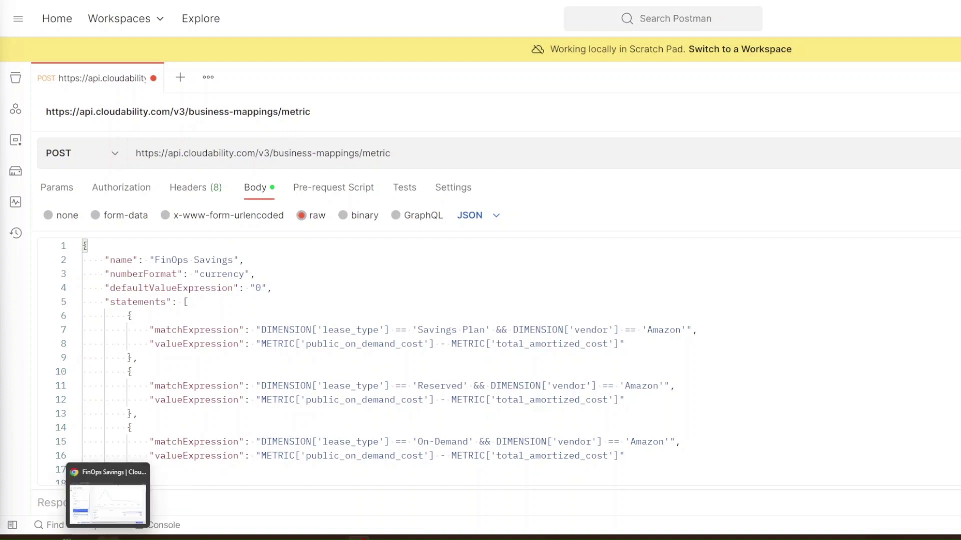
Step: Go to the Preferences tab of the Cloudability profile via Manage Profile
left_click(108, 502)
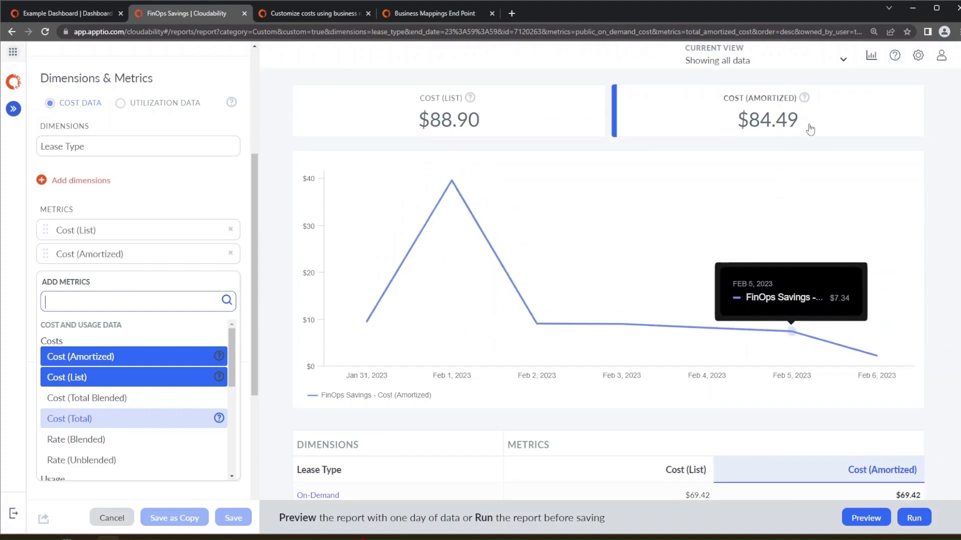
left_click(941, 59)
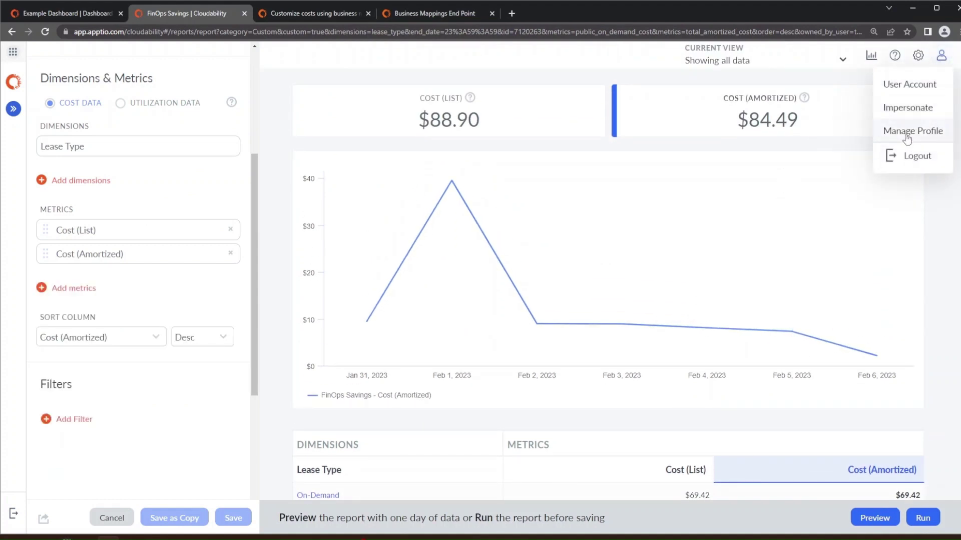
left_click(906, 137)
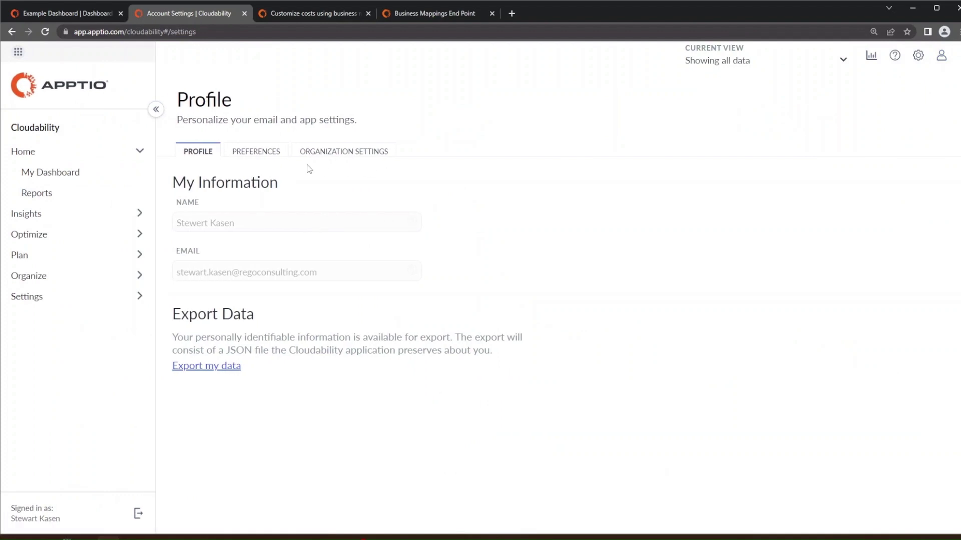
left_click(255, 154)
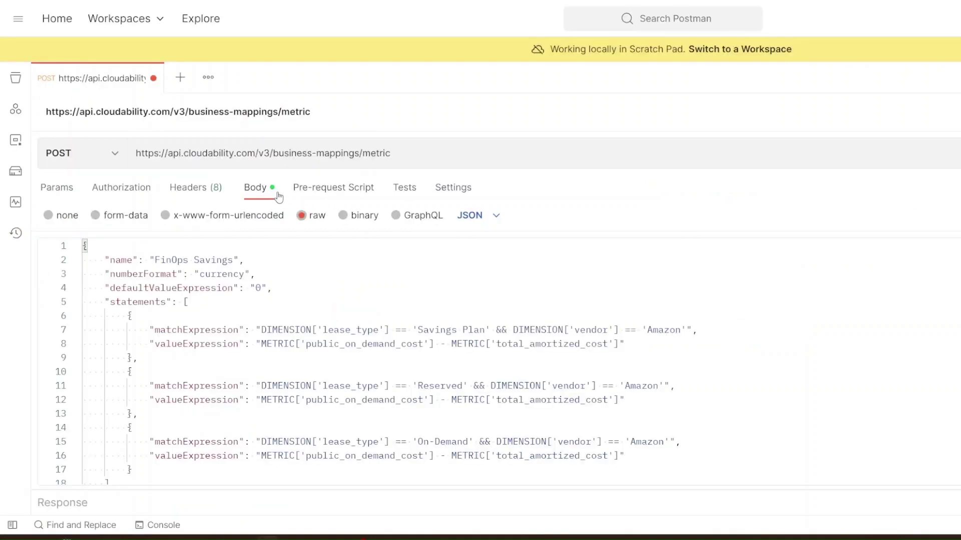
Step: Set the POST request's authorization to Basic Auth with {{CloudabilityAPIKey}} as the username
left_click(131, 194)
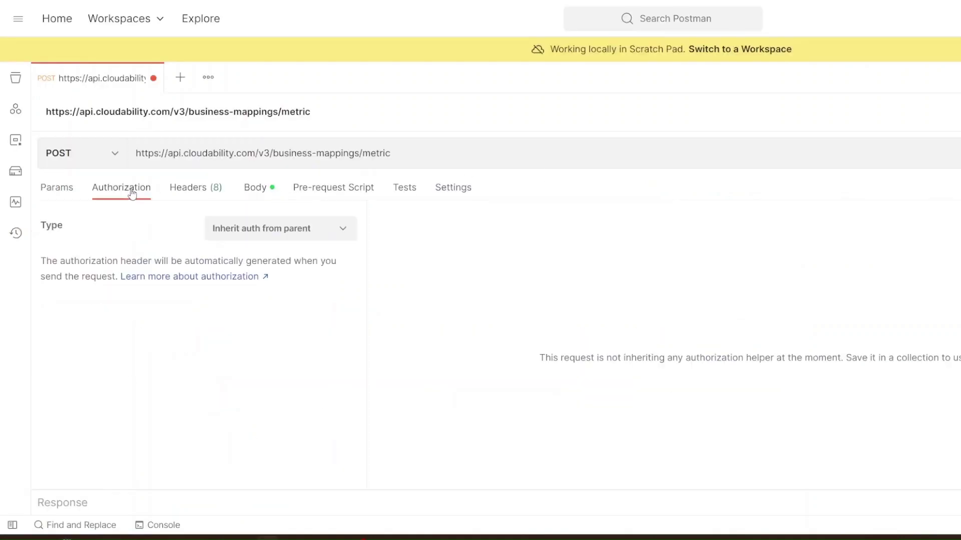
left_click(302, 229)
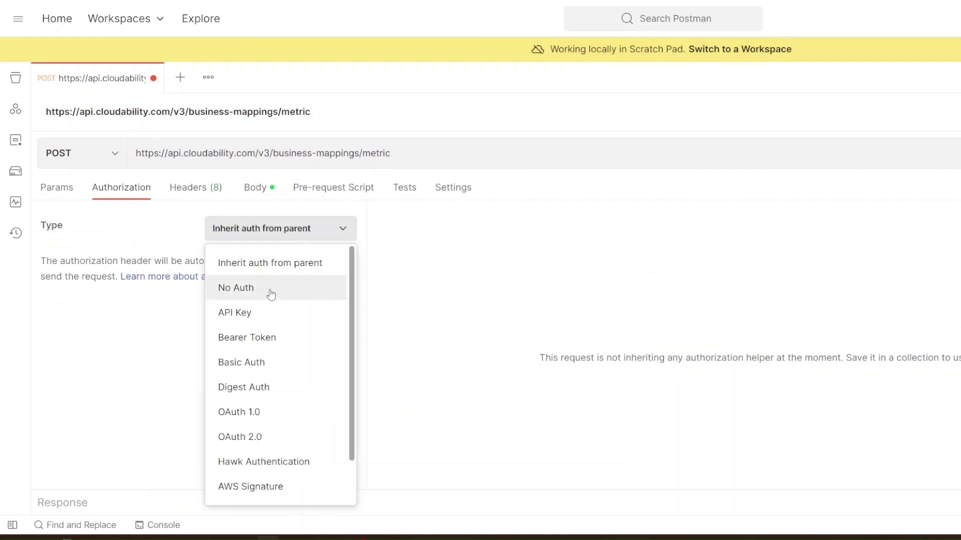
left_click(271, 362)
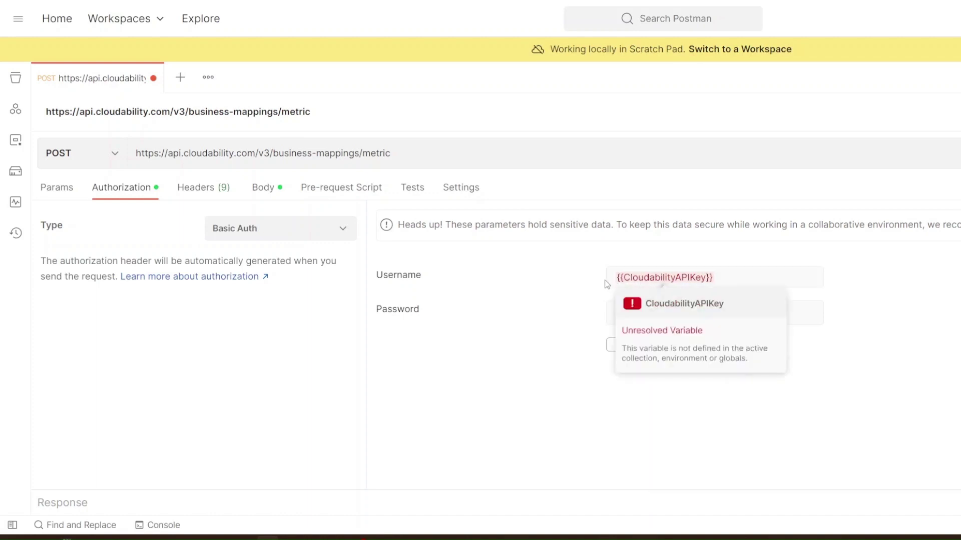
left_click(732, 279)
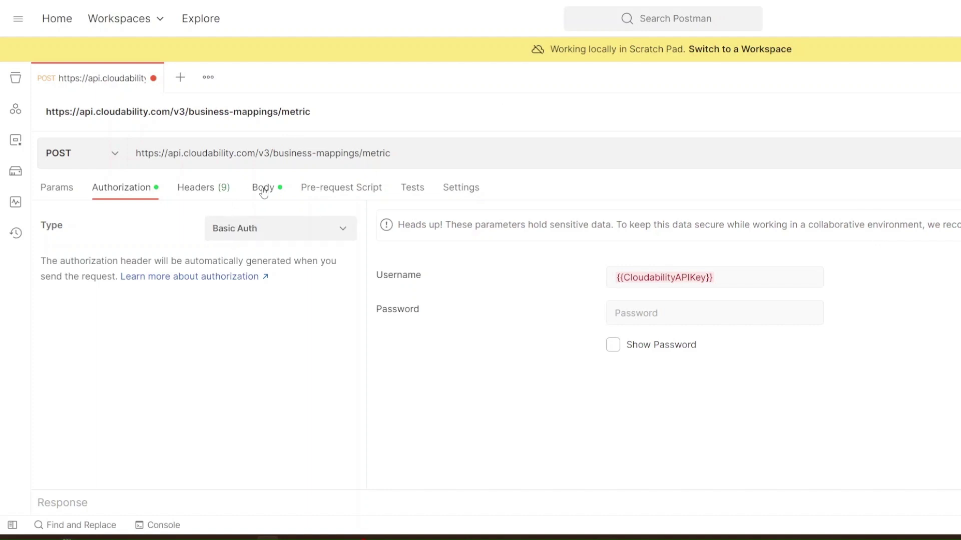
Step: Show the FinOps Savings raw JSON body with currency format and three lease-type statements
left_click(275, 189)
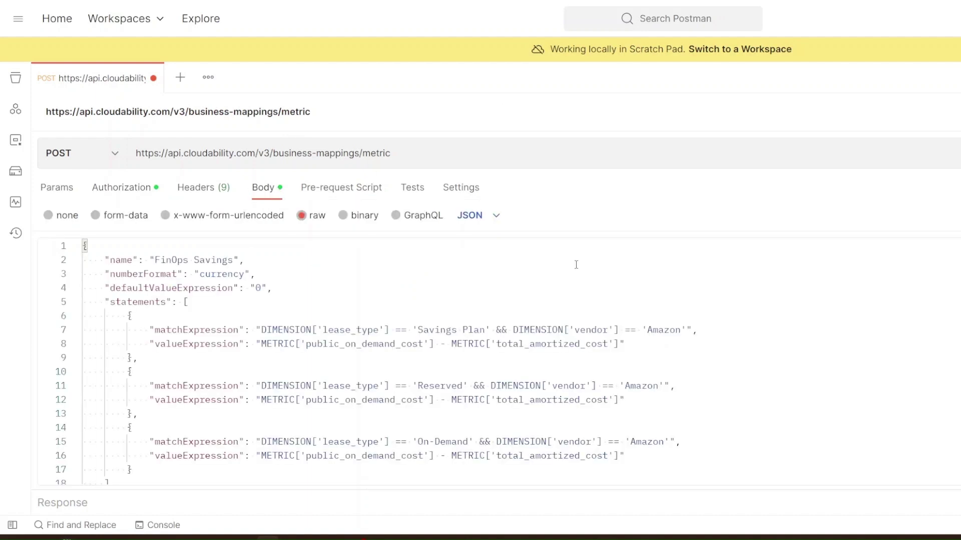